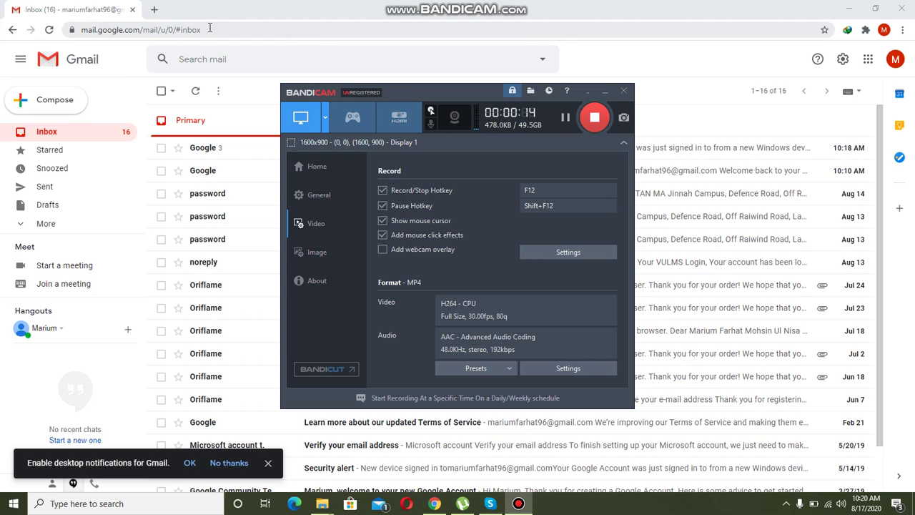
Step: Bring the Chrome window with the Gmail inbox to the front
{"action": "left_click", "coordinate": [151, 10]}
Step: Go to the VU LMS site at vulms.vu.edu.pk in a new tab
{"action": "left_click", "coordinate": [152, 10]}
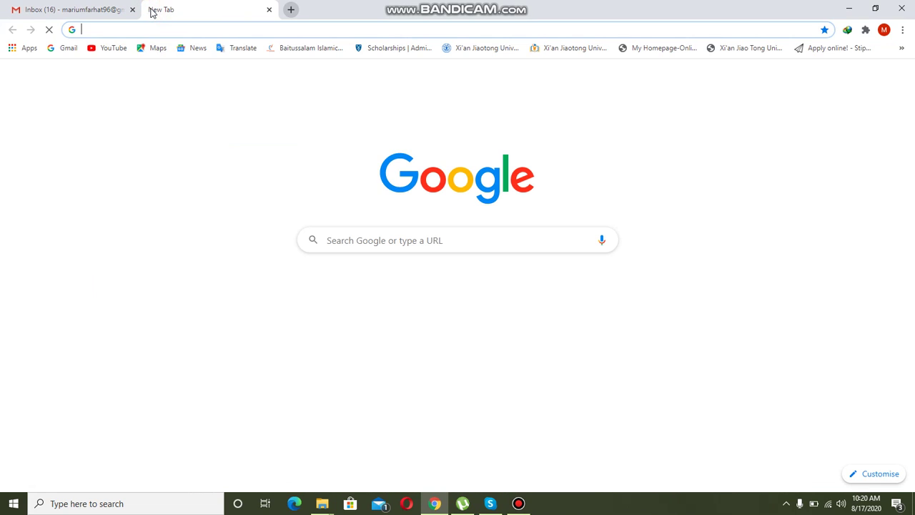
{"action": "left_click", "coordinate": [192, 30]}
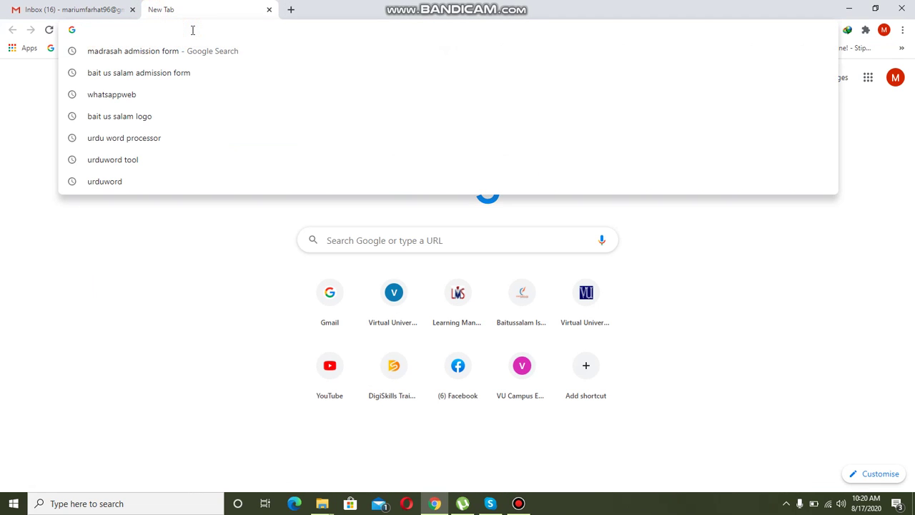
{"action": "type", "text": "vu"}
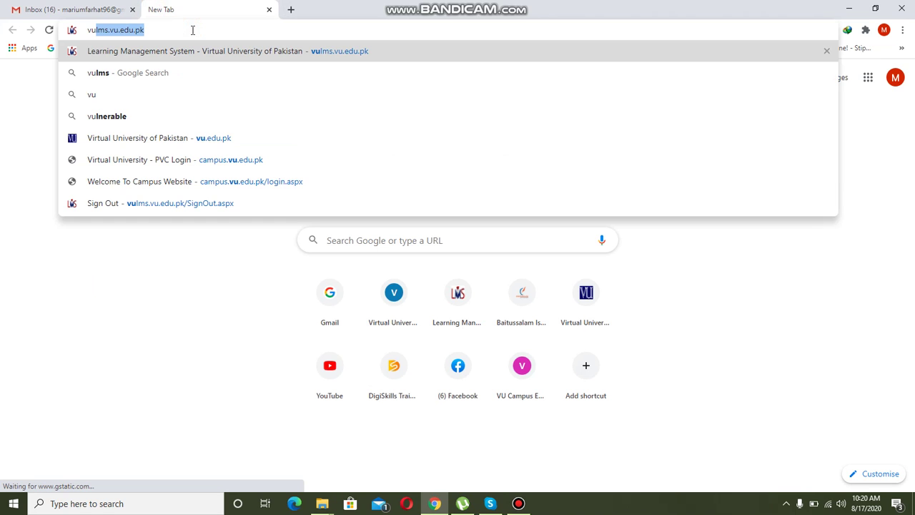
{"action": "key", "text": "Return"}
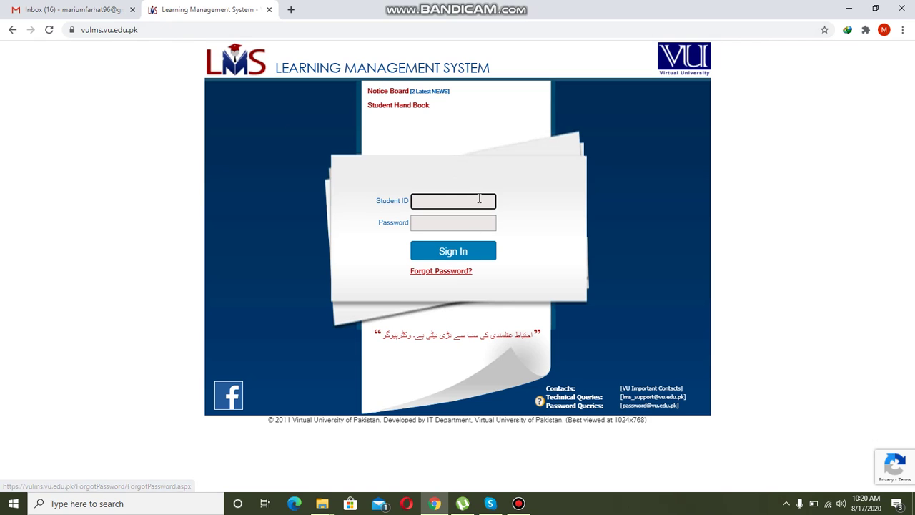
Step: Open the Forgot Password form and enter the student ID, fixing a typo
{"action": "left_click", "coordinate": [454, 273]}
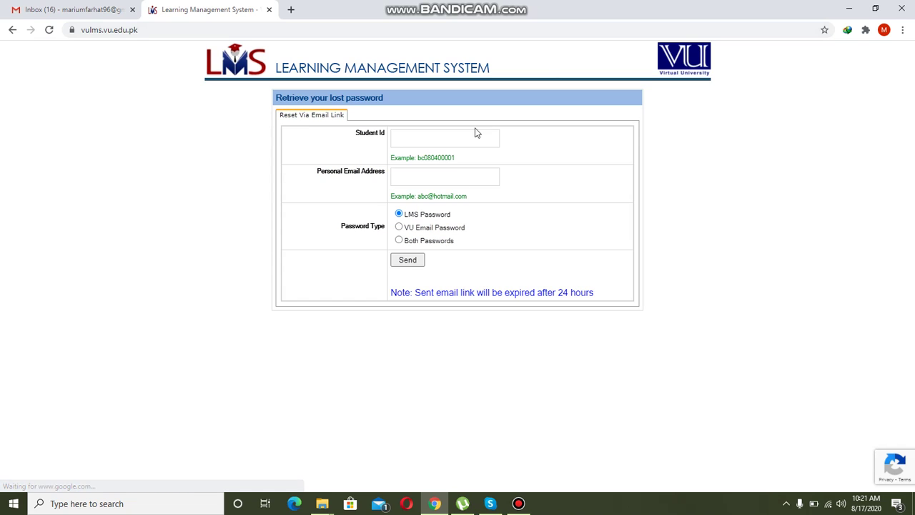
{"action": "left_click", "coordinate": [472, 140]}
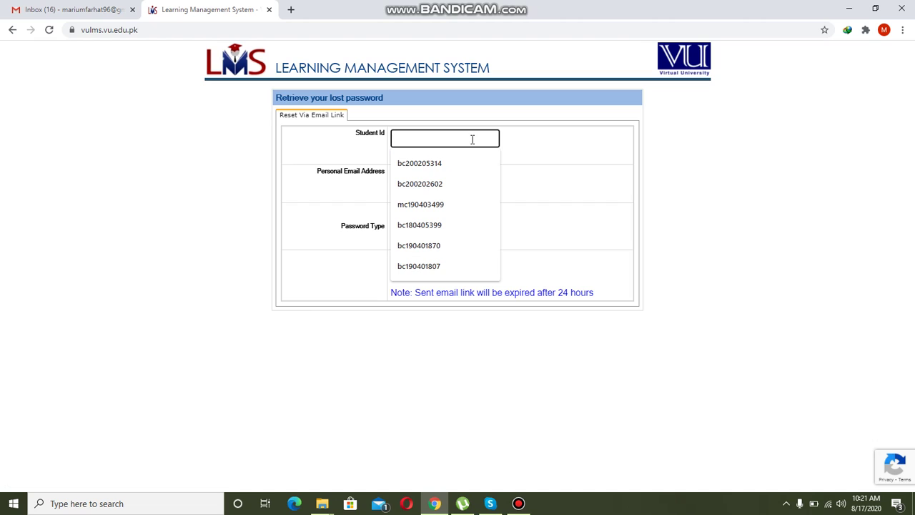
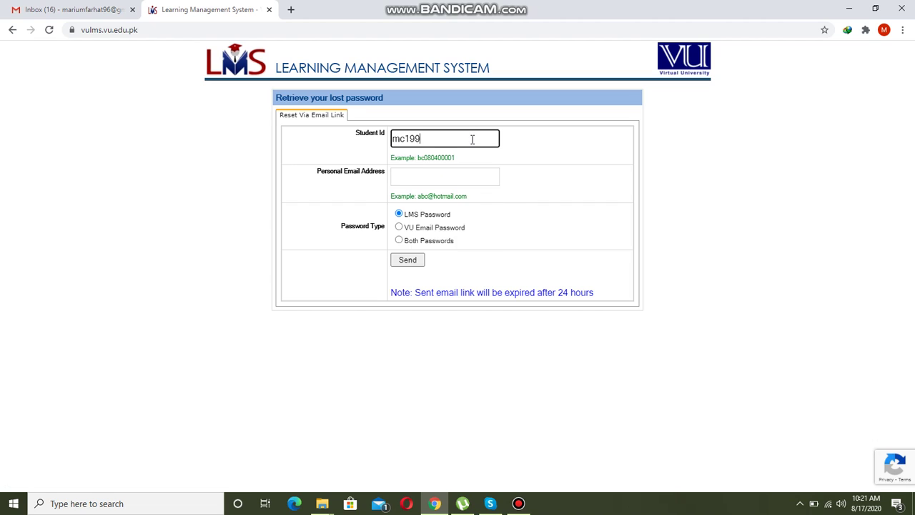
{"action": "key", "text": "BackSpace"}
{"action": "key", "text": "BackSpace"}
{"action": "key", "text": "BackSpace"}
{"action": "key", "text": "BackSpace"}
{"action": "key", "text": "Tab"}
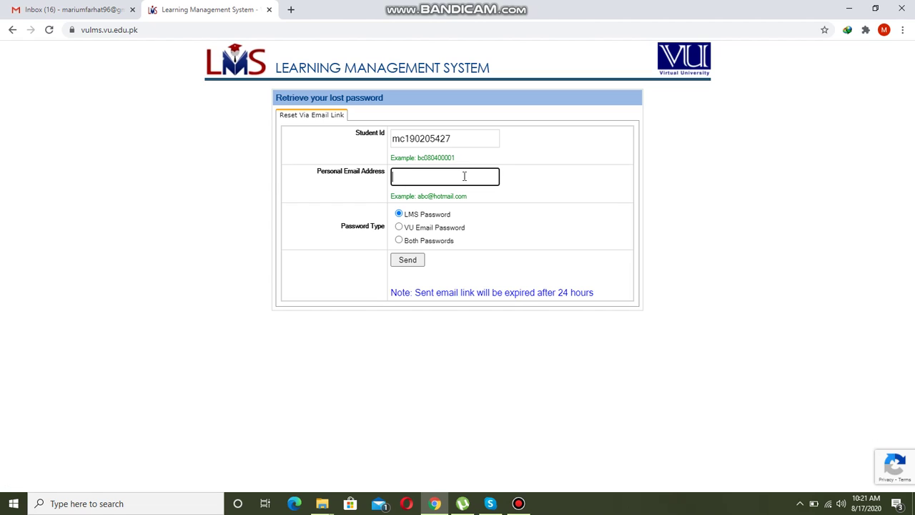
Step: Enter the personal email address, choose LMS Password, and send the reset link
{"action": "left_click", "coordinate": [464, 176]}
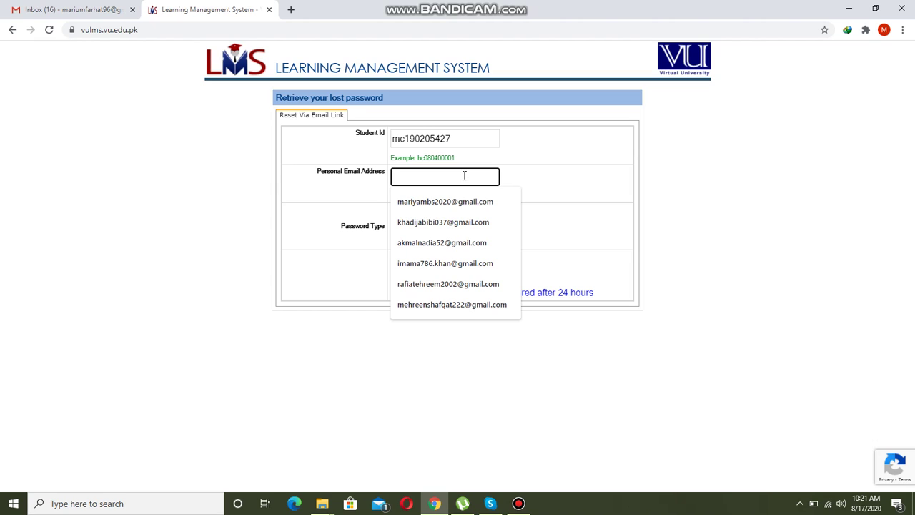
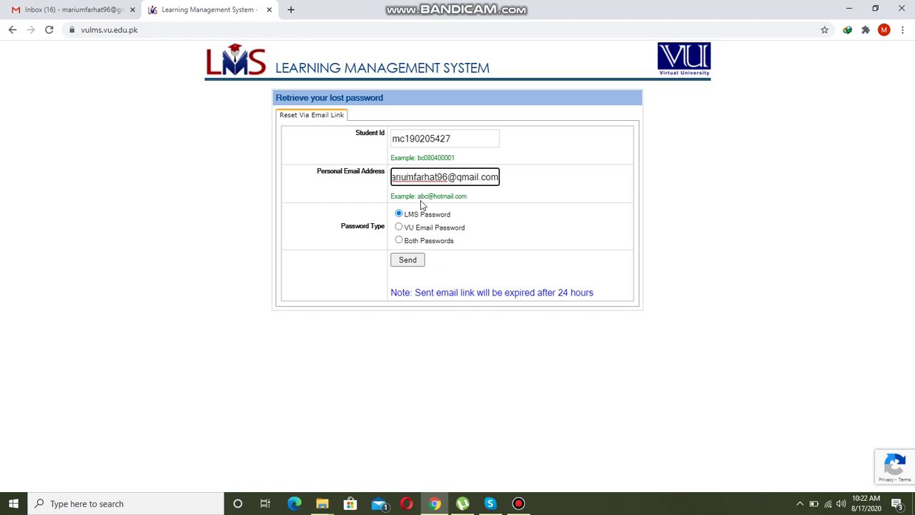
{"action": "left_click", "coordinate": [399, 215]}
{"action": "left_click", "coordinate": [411, 265]}
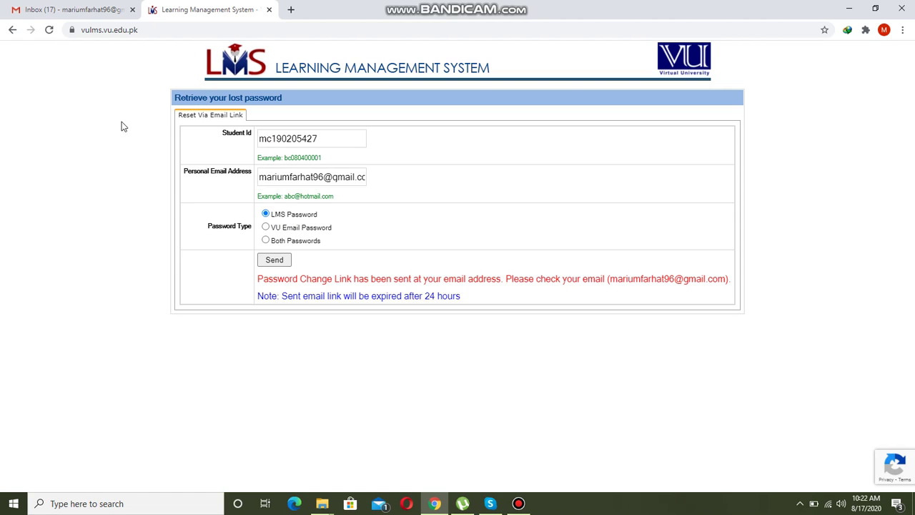
Step: Follow the Reset Password link in Gmail's 'Password reset request (LMS Password)' email
{"action": "left_click", "coordinate": [90, 15]}
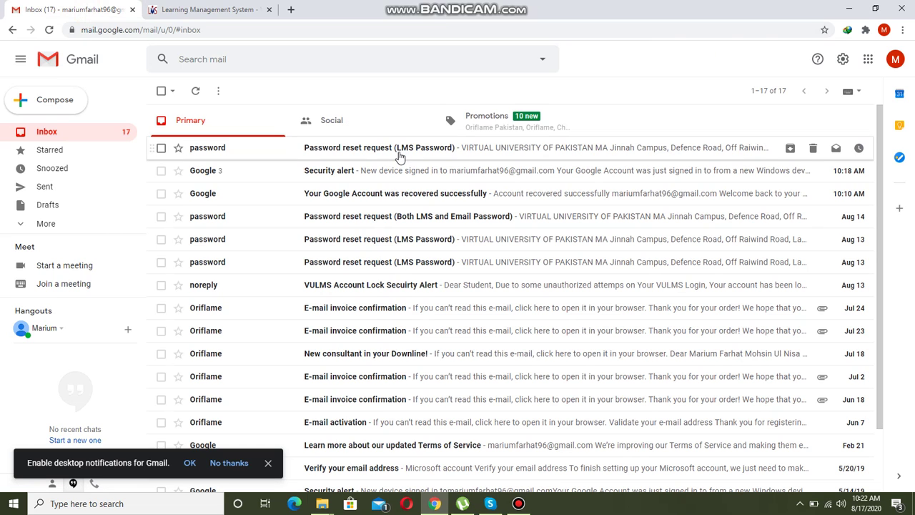
{"action": "left_click", "coordinate": [418, 151]}
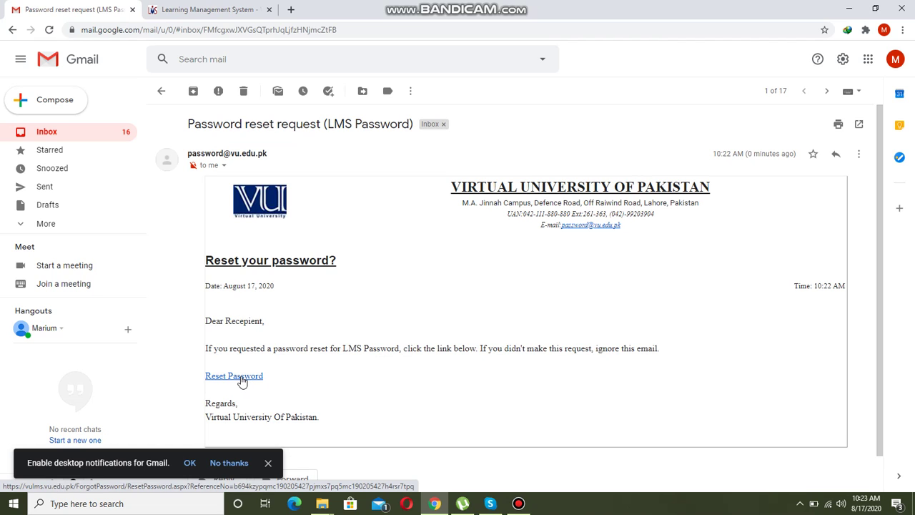
{"action": "left_click", "coordinate": [245, 379]}
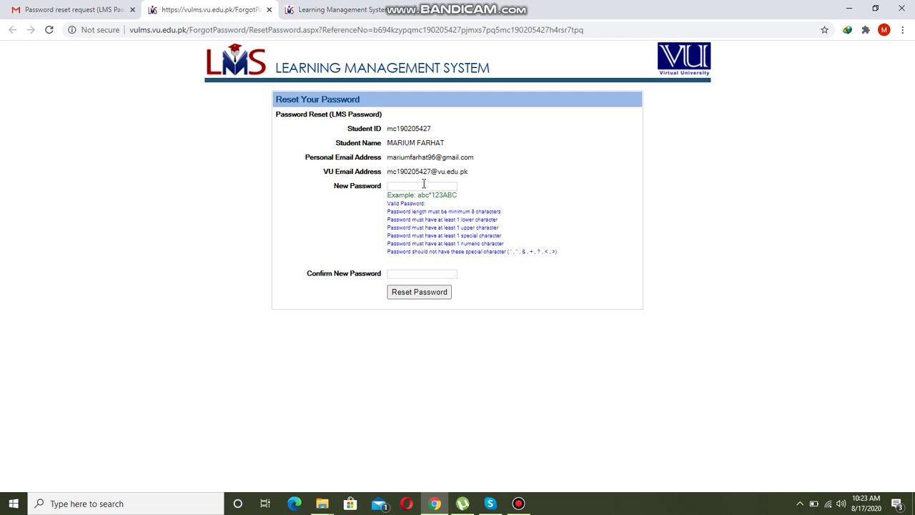
Step: Enter the new LMS password, confirm it, and submit the reset
{"action": "left_click", "coordinate": [424, 185]}
{"action": "type", "text": "****"}
{"action": "key", "text": "BackSpace"}
{"action": "key", "text": "BackSpace"}
{"action": "key", "text": "BackSpace"}
{"action": "key", "text": "BackSpace"}
{"action": "key", "text": "BackSpace"}
{"action": "key", "text": "BackSpace"}
{"action": "type", "text": "•••••••"}
{"action": "key", "text": "Tab"}
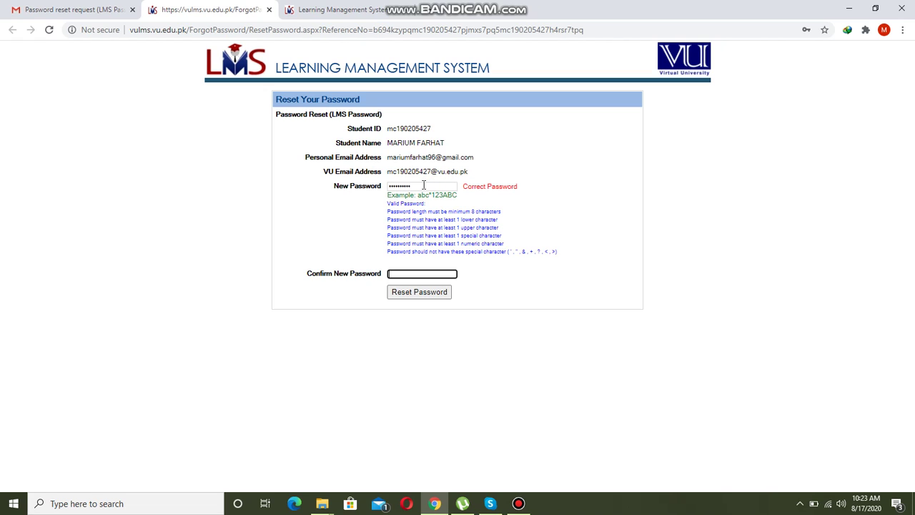
{"action": "type", "text": "••••••••••"}
{"action": "left_click", "coordinate": [435, 298]}
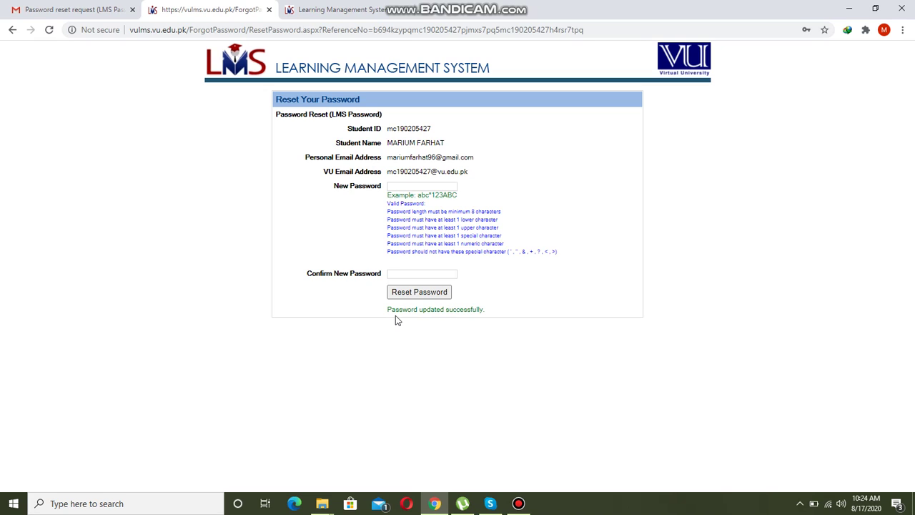
Step: Close the outdated password-retrieval tab and reopen vulms.vu.edu.pk in a new tab
{"action": "left_click", "coordinate": [409, 290]}
{"action": "left_click", "coordinate": [379, 10]}
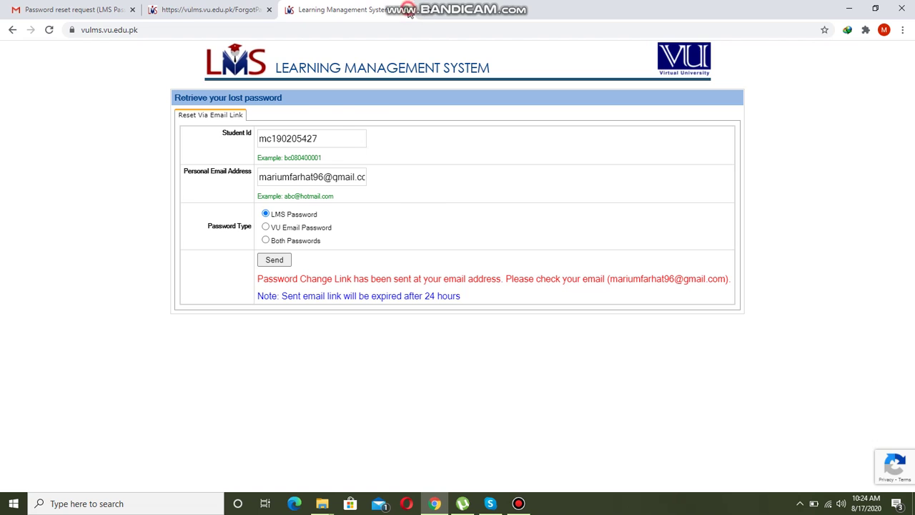
{"action": "left_click", "coordinate": [406, 10]}
{"action": "left_click", "coordinate": [291, 9]}
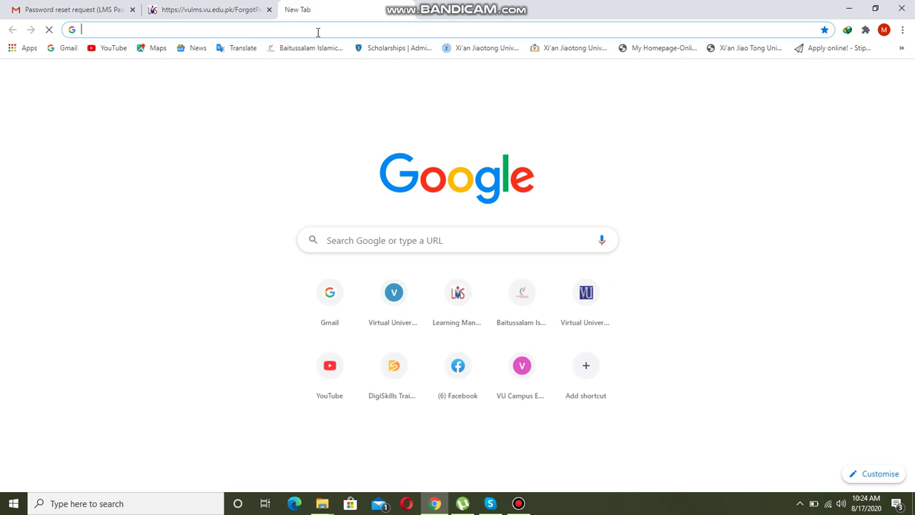
{"action": "type", "text": "vu"}
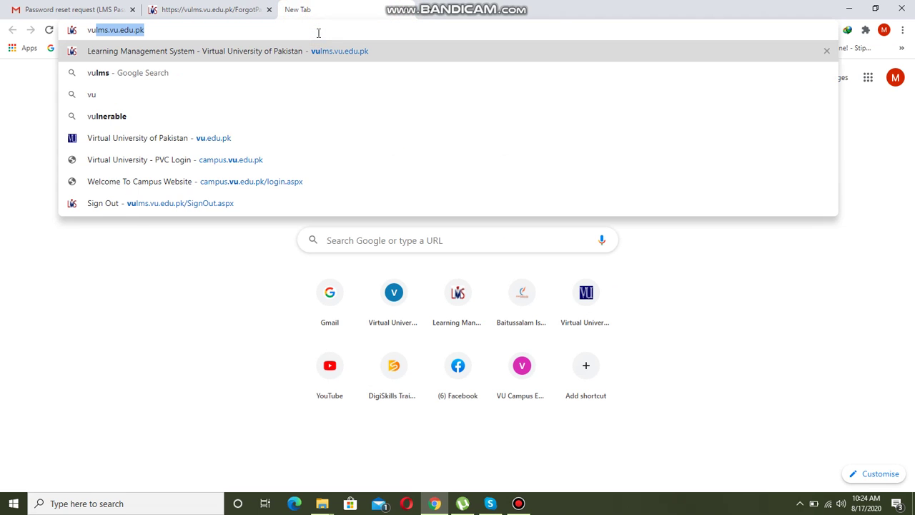
{"action": "key", "text": "Return"}
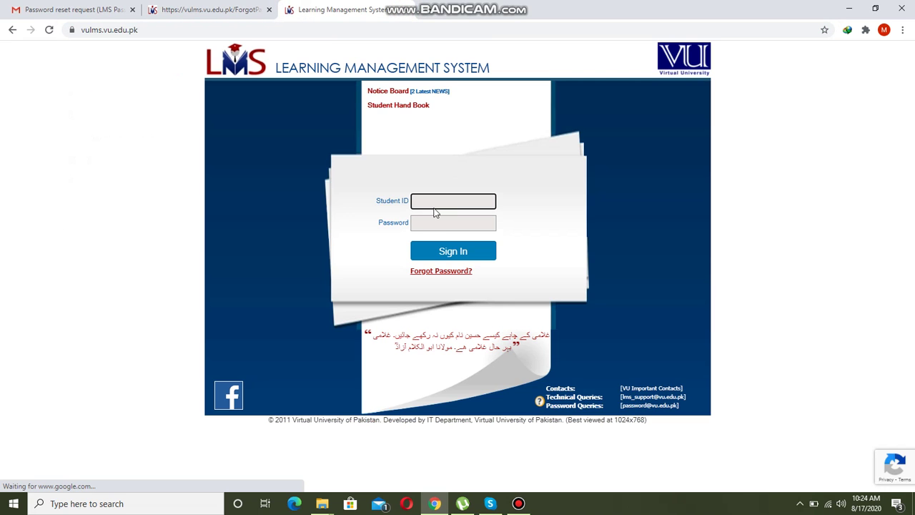
Step: Sign in with the student ID and the new password
{"action": "left_click", "coordinate": [440, 199]}
{"action": "type", "text": "mc190"}
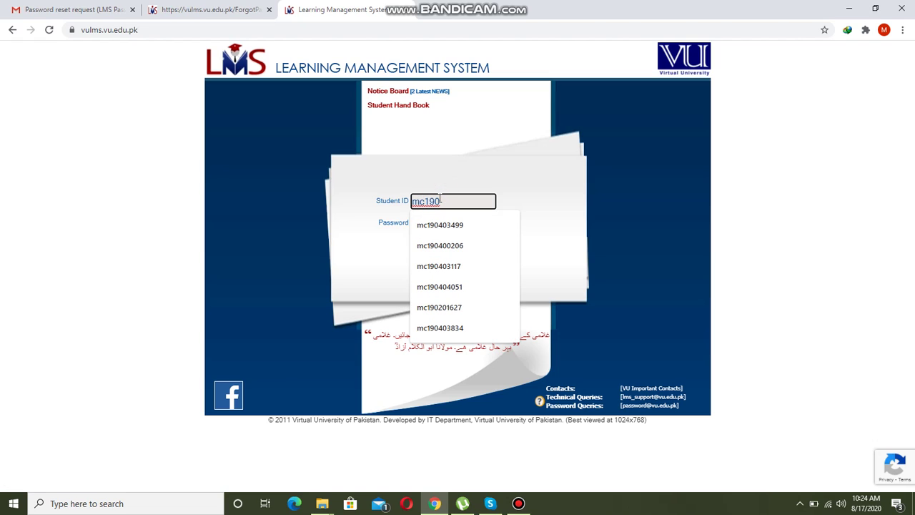
{"action": "type", "text": "205427"}
{"action": "key", "text": "Tab"}
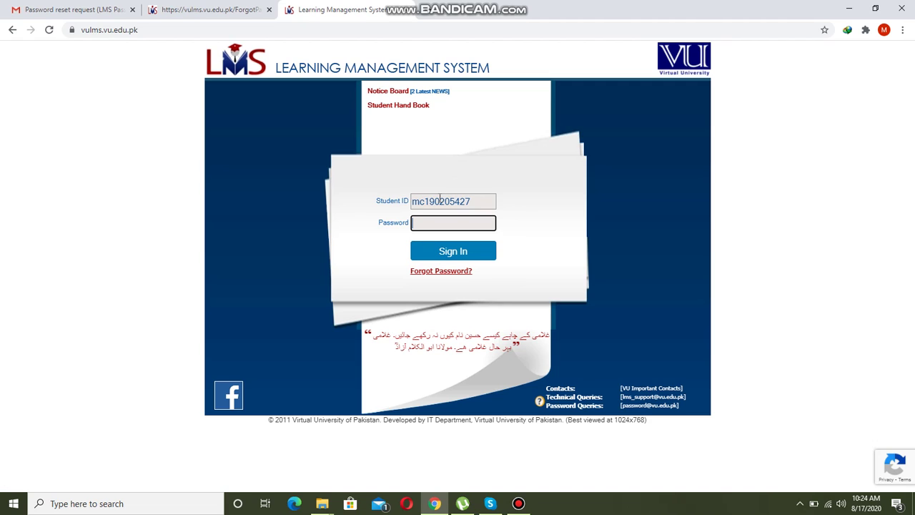
{"action": "type", "text": "••"}
{"action": "left_click", "coordinate": [455, 255]}
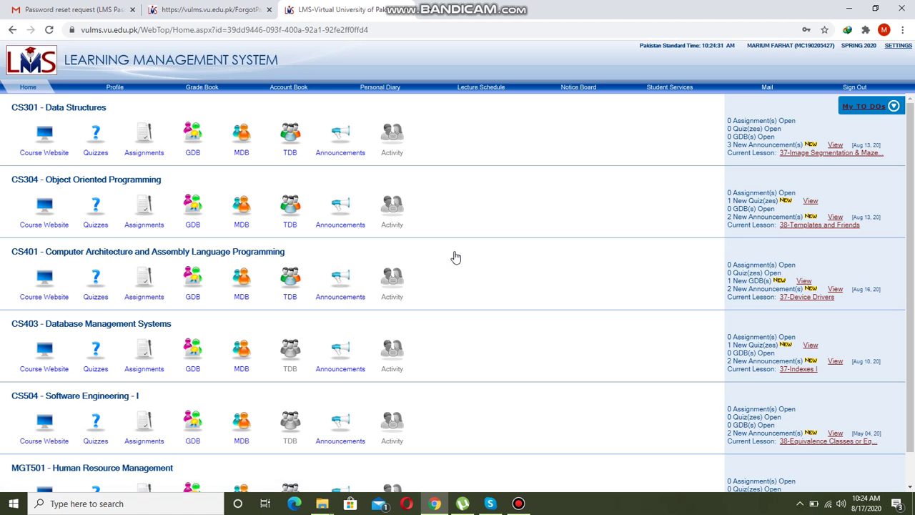
{"action": "left_click", "coordinate": [518, 505]}
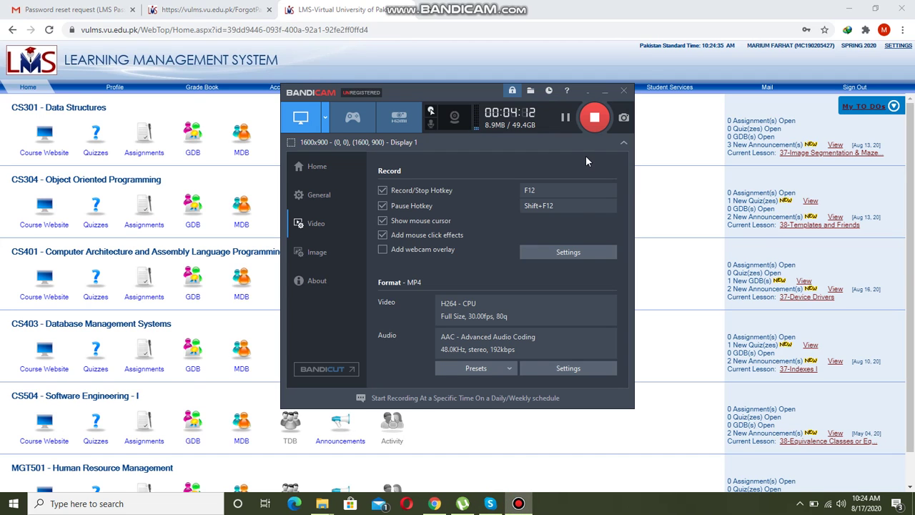